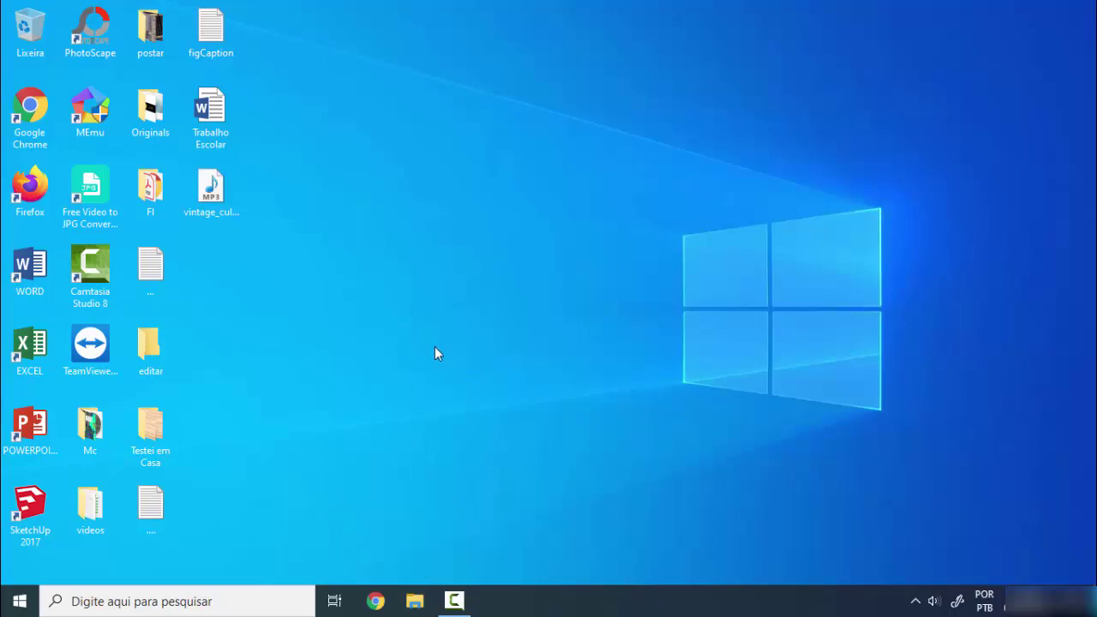
Step: Open File Explorer and view the contents of the local disks C: and D:
{"action": "key", "text": "super+e"}
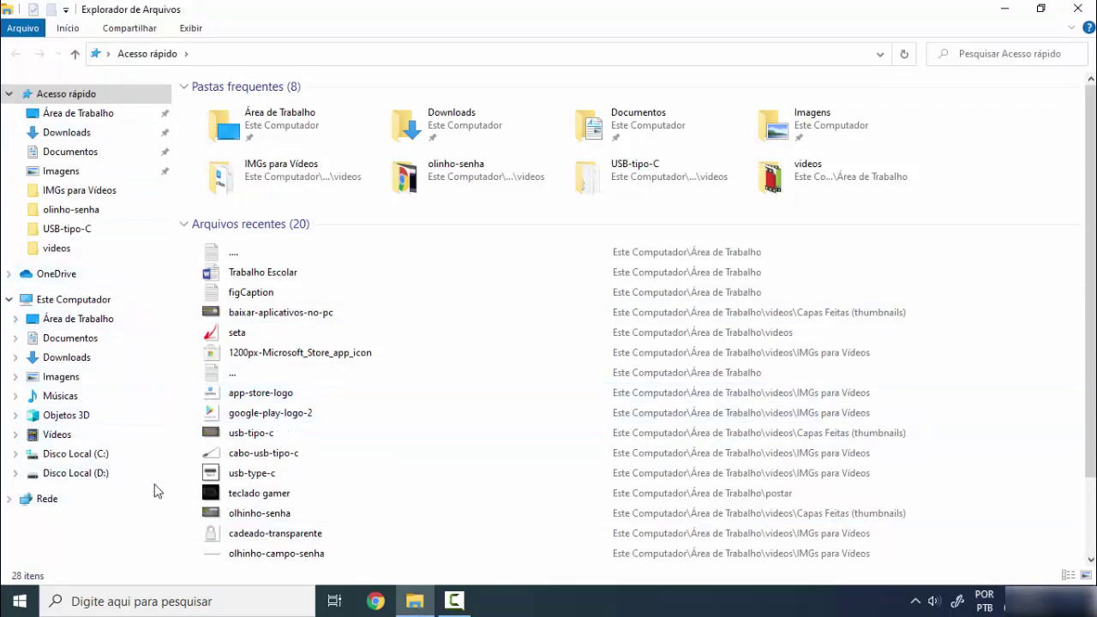
{"action": "left_click", "coordinate": [115, 454]}
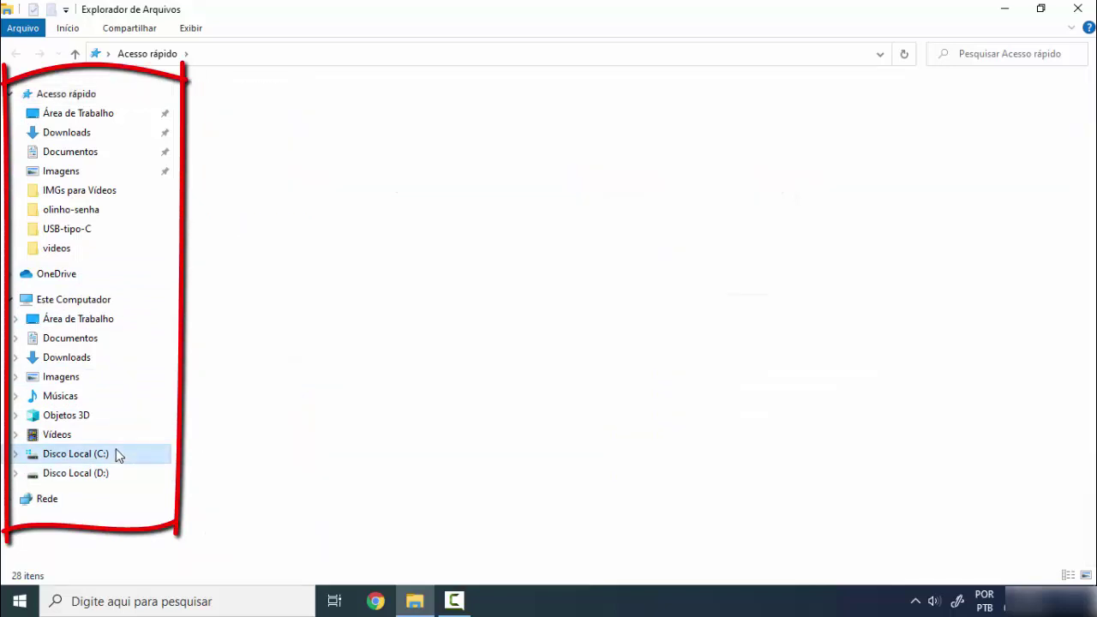
{"action": "left_click", "coordinate": [110, 476]}
{"action": "left_click", "coordinate": [110, 454]}
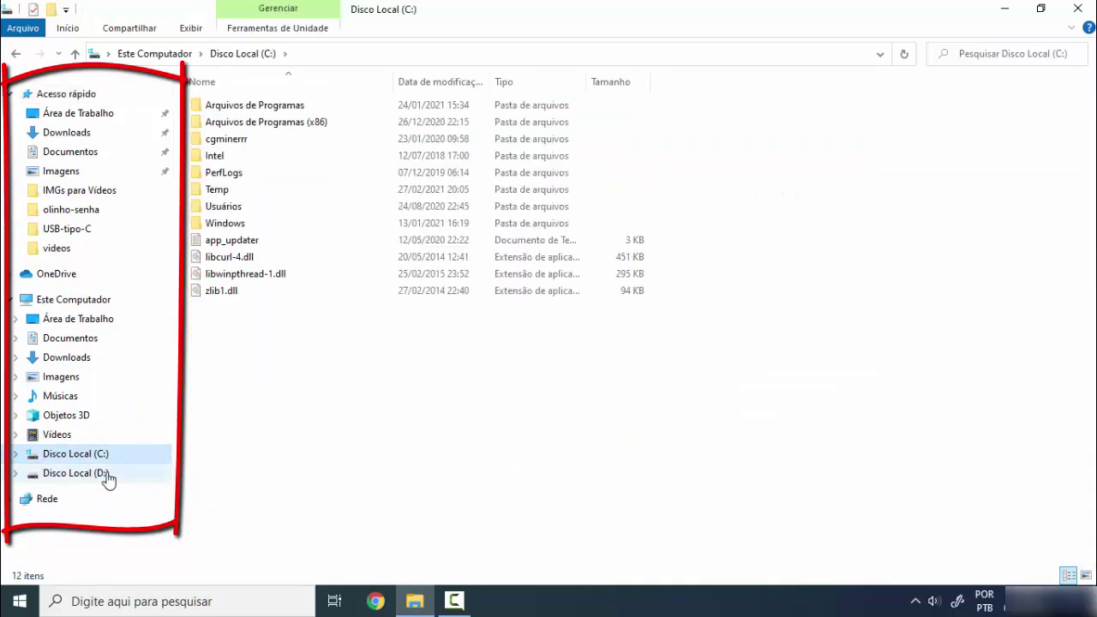
{"action": "left_click", "coordinate": [107, 474]}
{"action": "left_click", "coordinate": [108, 456]}
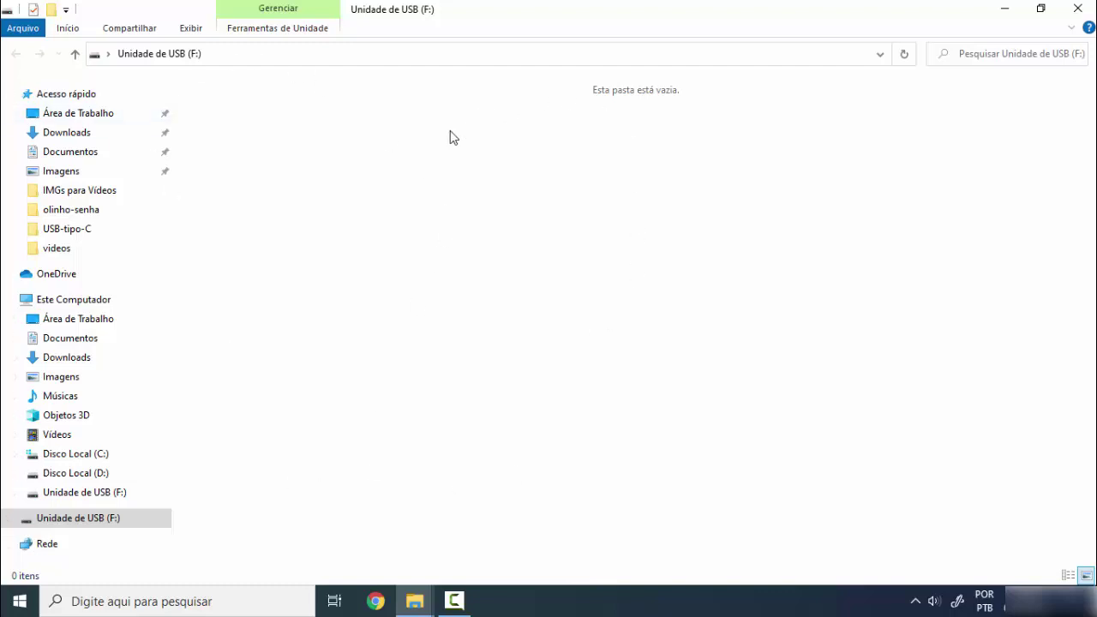
Step: Open Unidade de USB (F:) in a new File Explorer window to inspect its contents, and minimize the window
{"action": "left_click", "coordinate": [1082, 8]}
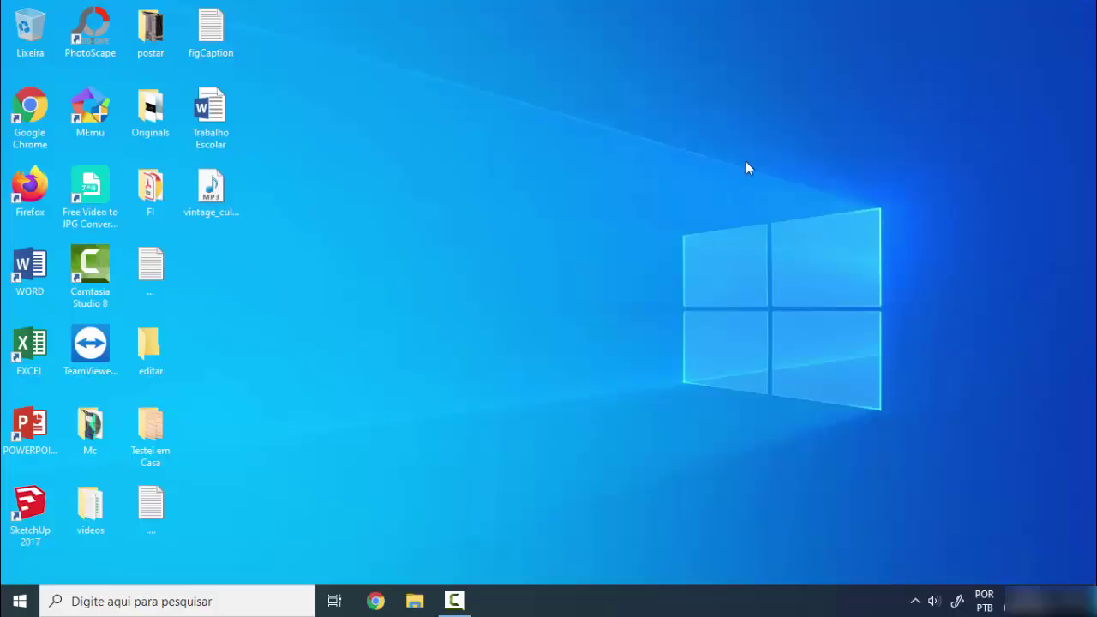
{"action": "left_click", "coordinate": [421, 603]}
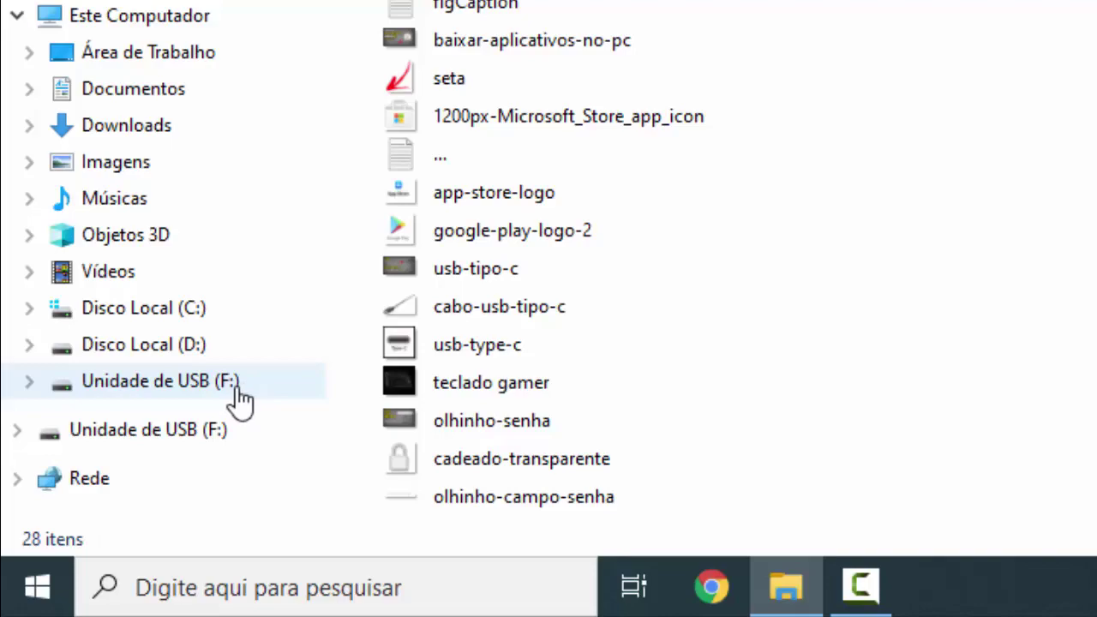
{"action": "left_click", "coordinate": [219, 391]}
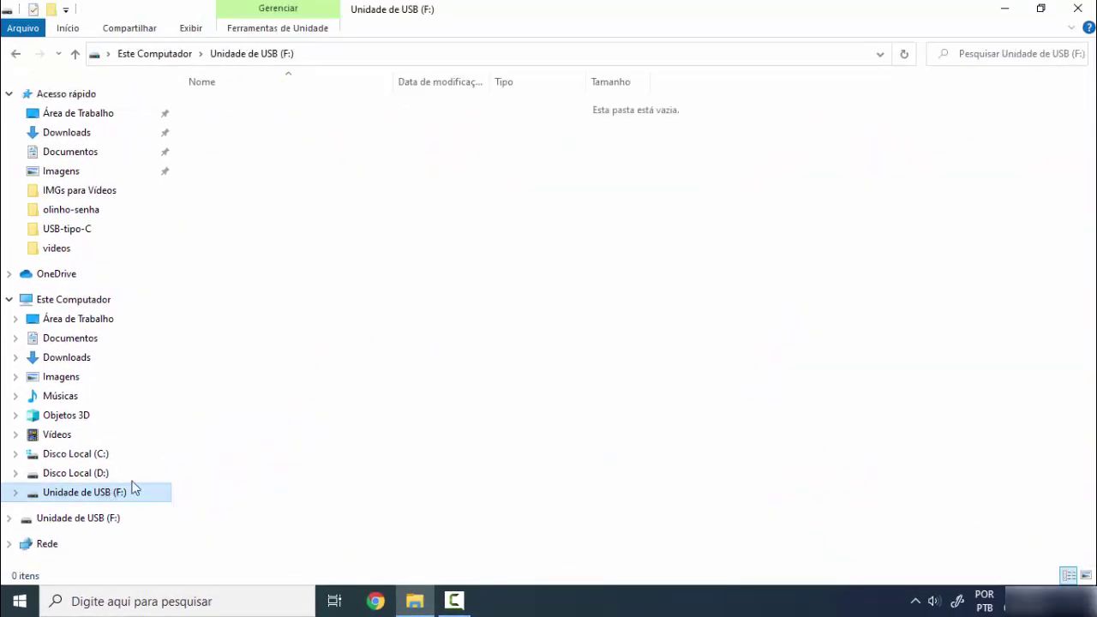
{"action": "left_click_drag", "start_coordinate": [258, 156], "coordinate": [906, 478]}
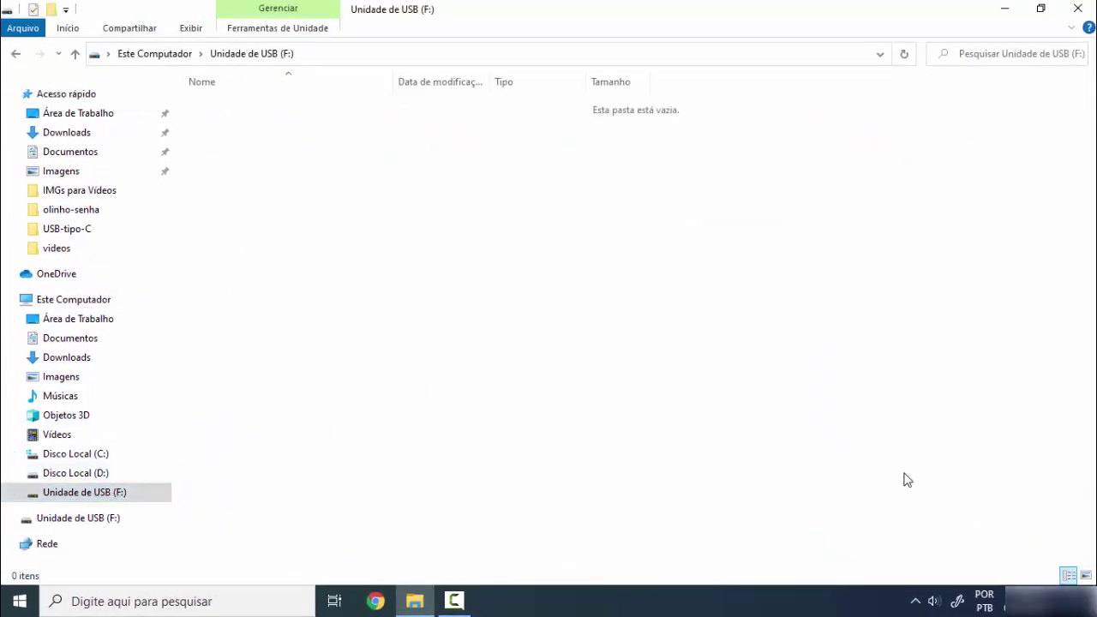
{"action": "left_click_drag", "start_coordinate": [237, 135], "coordinate": [625, 203]}
{"action": "left_click_drag", "start_coordinate": [645, 144], "coordinate": [801, 239]}
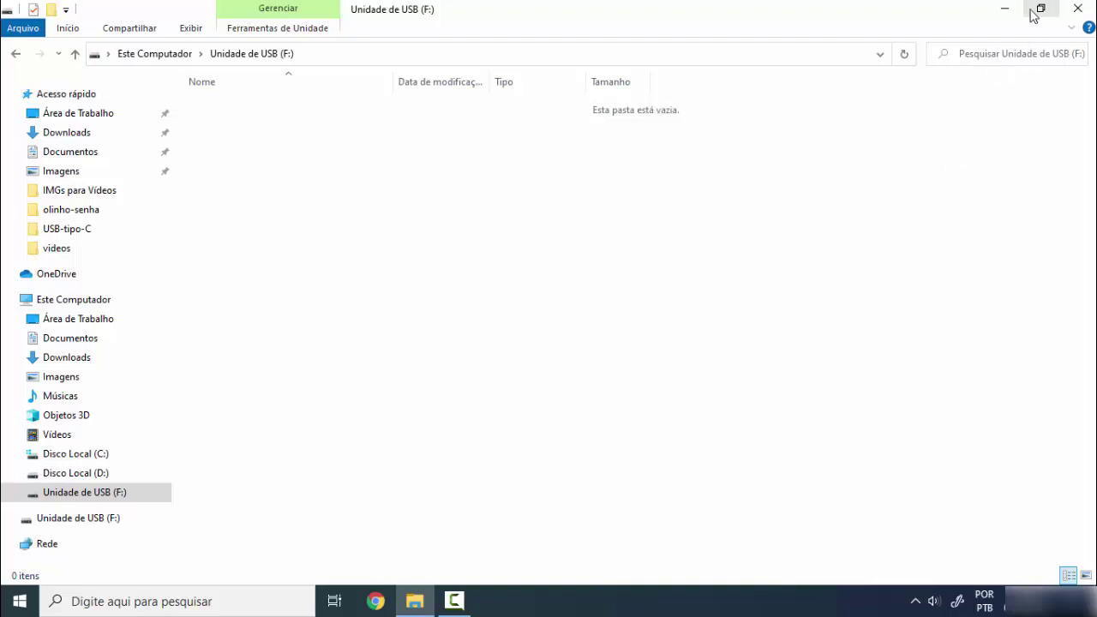
{"action": "left_click", "coordinate": [1002, 10]}
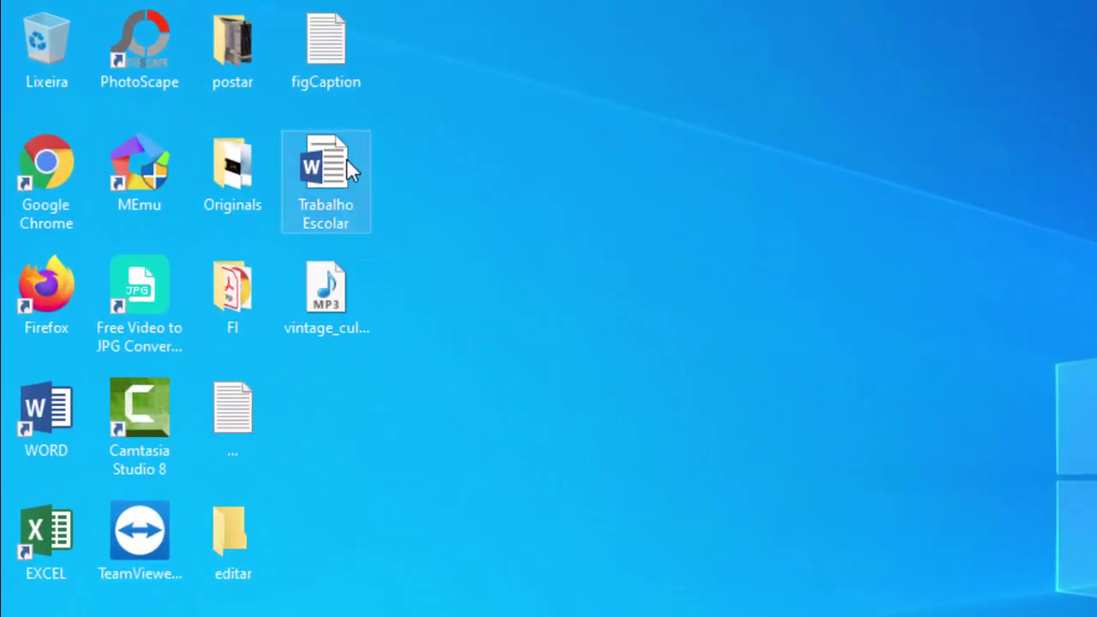
Step: Copy the Trabalho Escolar document and the vintage_culture_x_beck_s_unlock_your_soul_sao_paulo MP3 file together from the desktop
{"action": "left_click", "coordinate": [322, 325]}
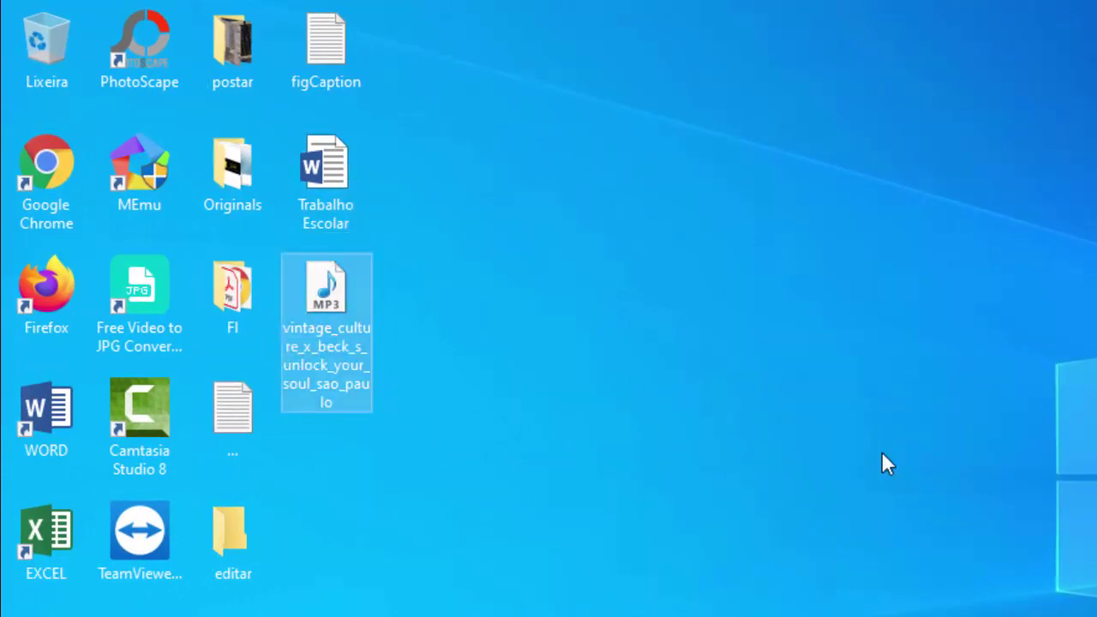
{"action": "left_click", "coordinate": [851, 429]}
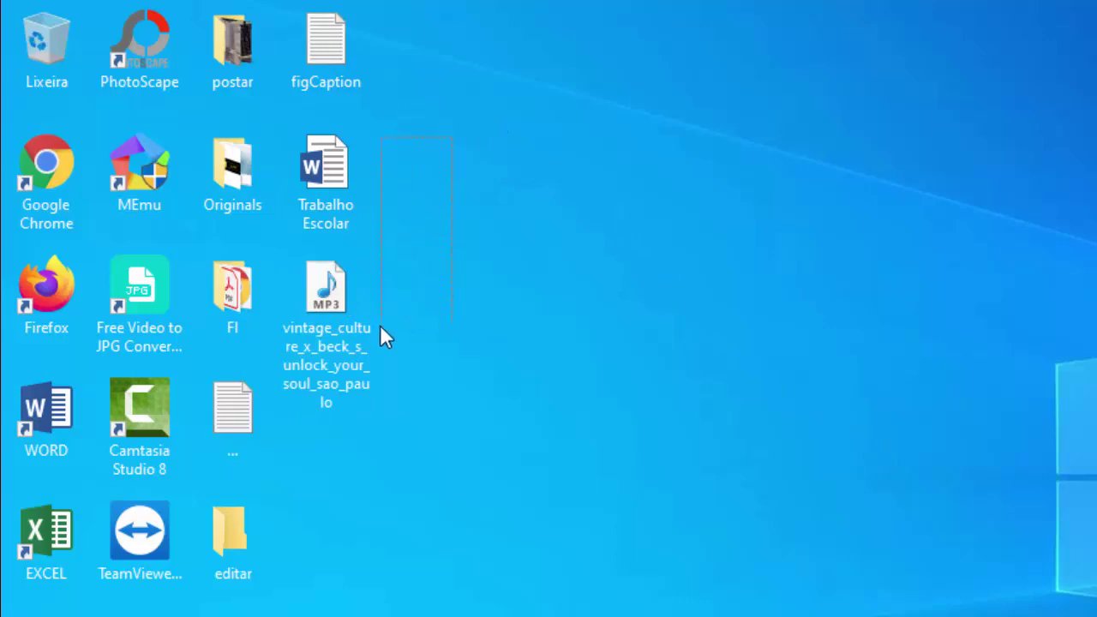
{"action": "left_click_drag", "start_coordinate": [364, 333], "coordinate": [287, 379]}
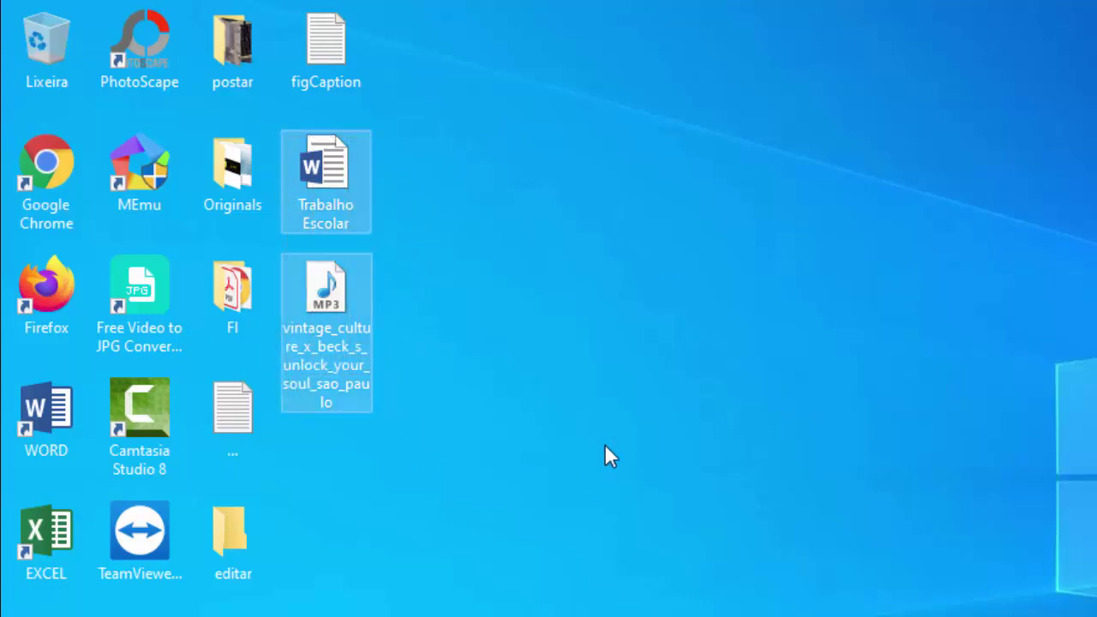
{"action": "mouse_move", "coordinate": [344, 220]}
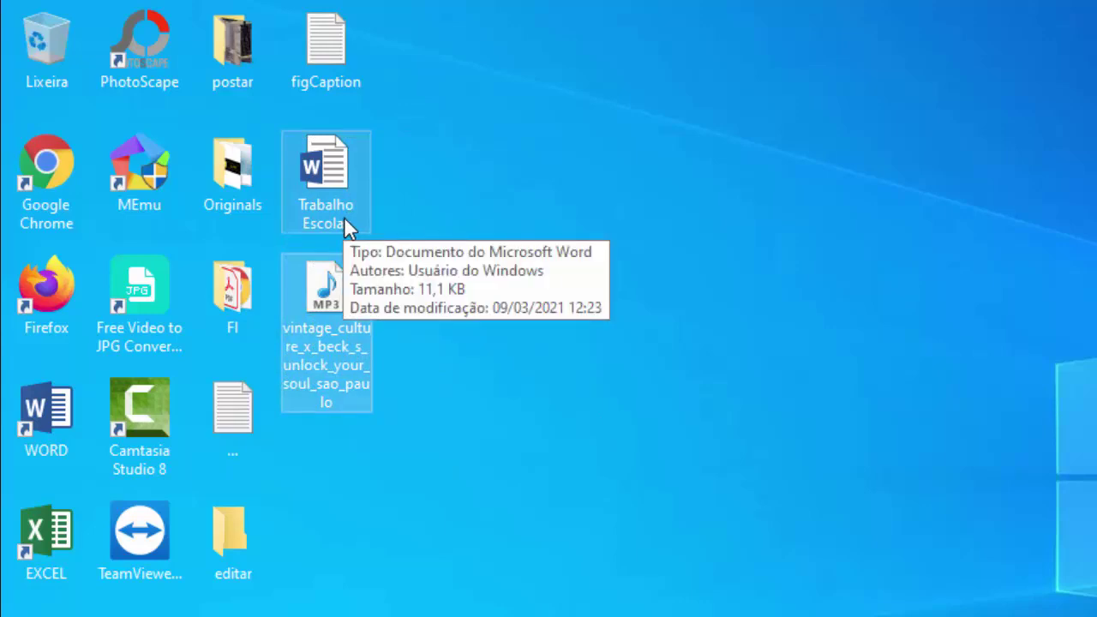
{"action": "right_click", "coordinate": [344, 220]}
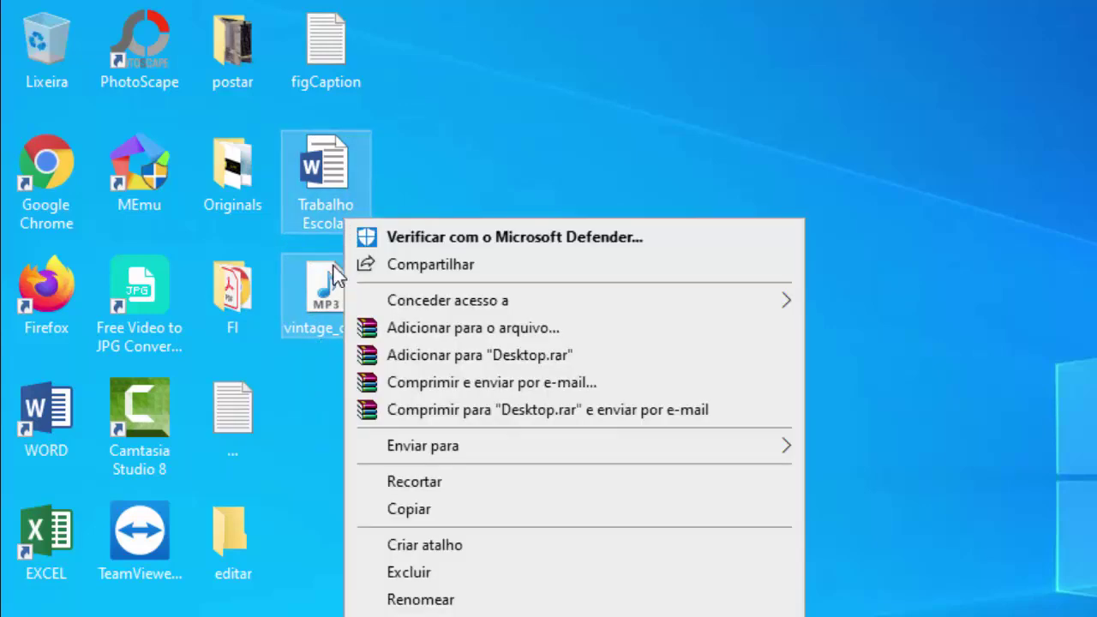
{"action": "left_click", "coordinate": [493, 510]}
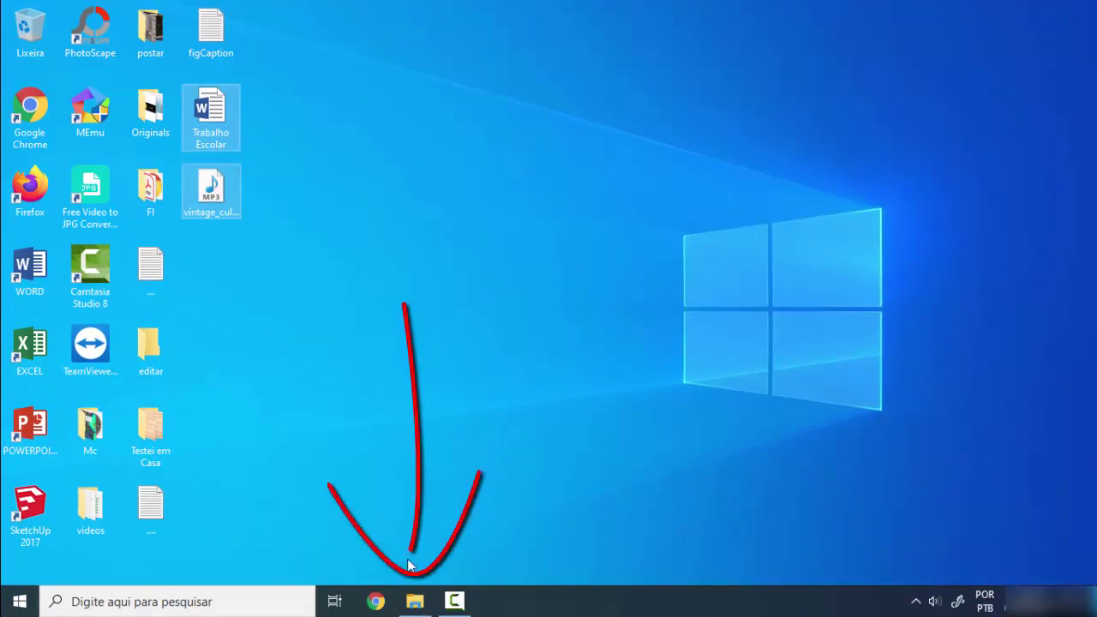
Step: Restore the File Explorer window and paste the copied files into Unidade de USB (F:)
{"action": "left_click", "coordinate": [416, 602]}
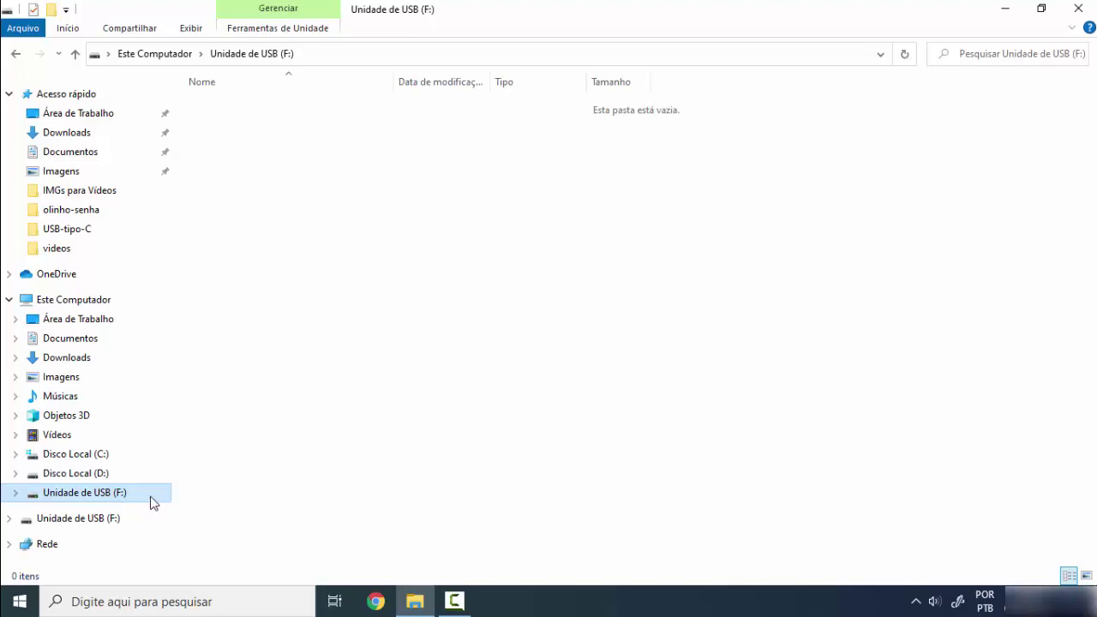
{"action": "left_click_drag", "start_coordinate": [351, 159], "coordinate": [686, 240]}
{"action": "left_click_drag", "start_coordinate": [635, 223], "coordinate": [548, 145]}
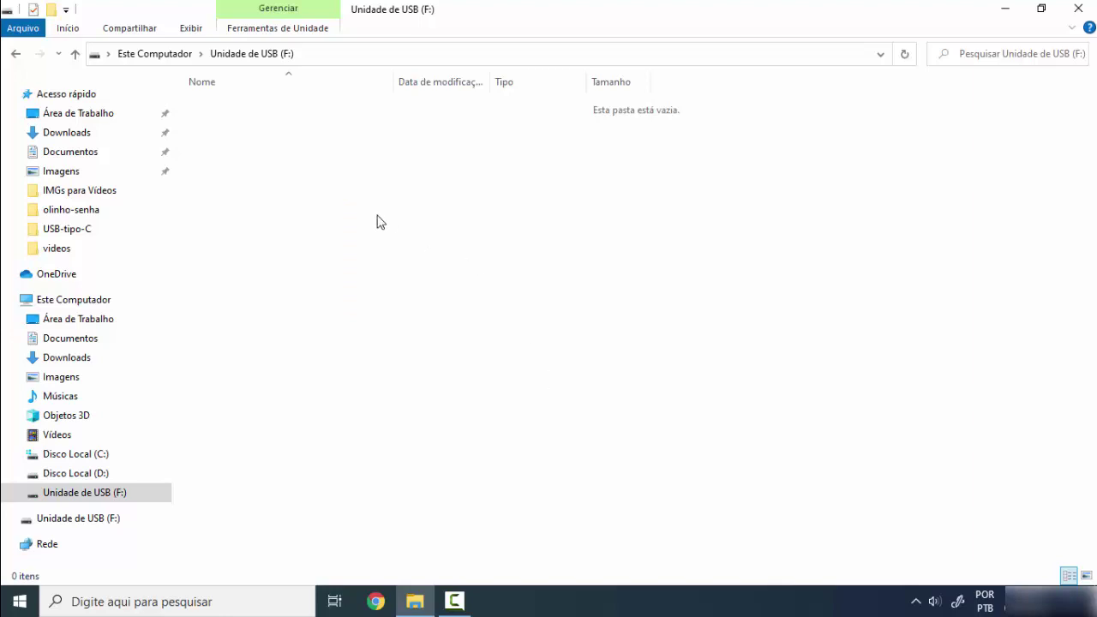
{"action": "right_click", "coordinate": [385, 199]}
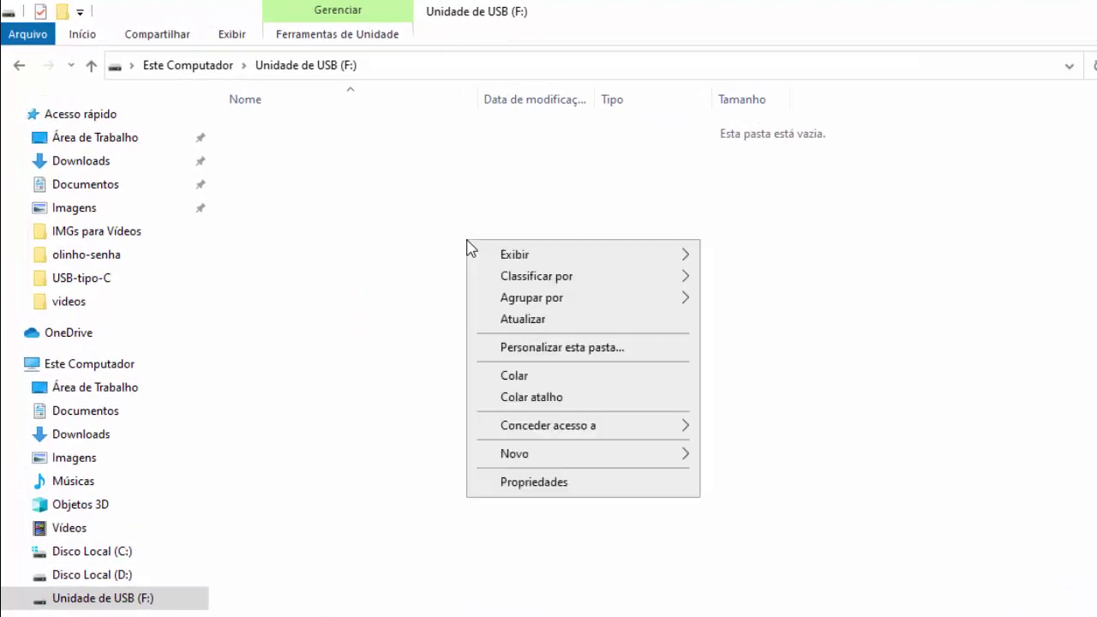
{"action": "left_click", "coordinate": [565, 377]}
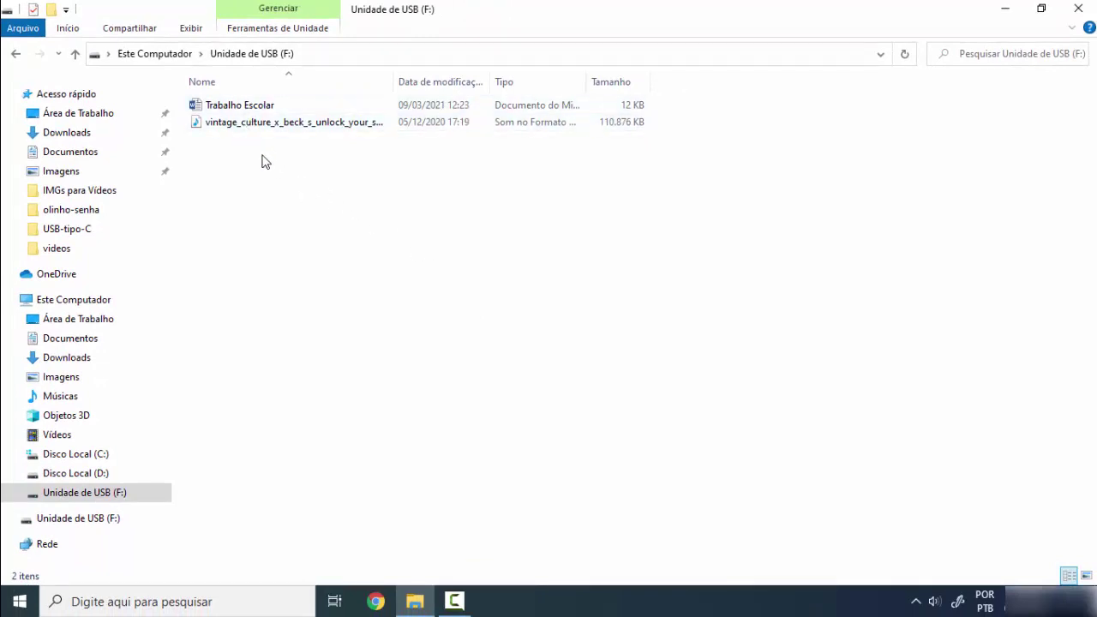
Step: Check the pasted document and MP3 file in the USB drive's file list
{"action": "left_click_drag", "start_coordinate": [262, 162], "coordinate": [500, 336]}
{"action": "left_click_drag", "start_coordinate": [249, 169], "coordinate": [520, 336]}
{"action": "left_click", "coordinate": [230, 125]}
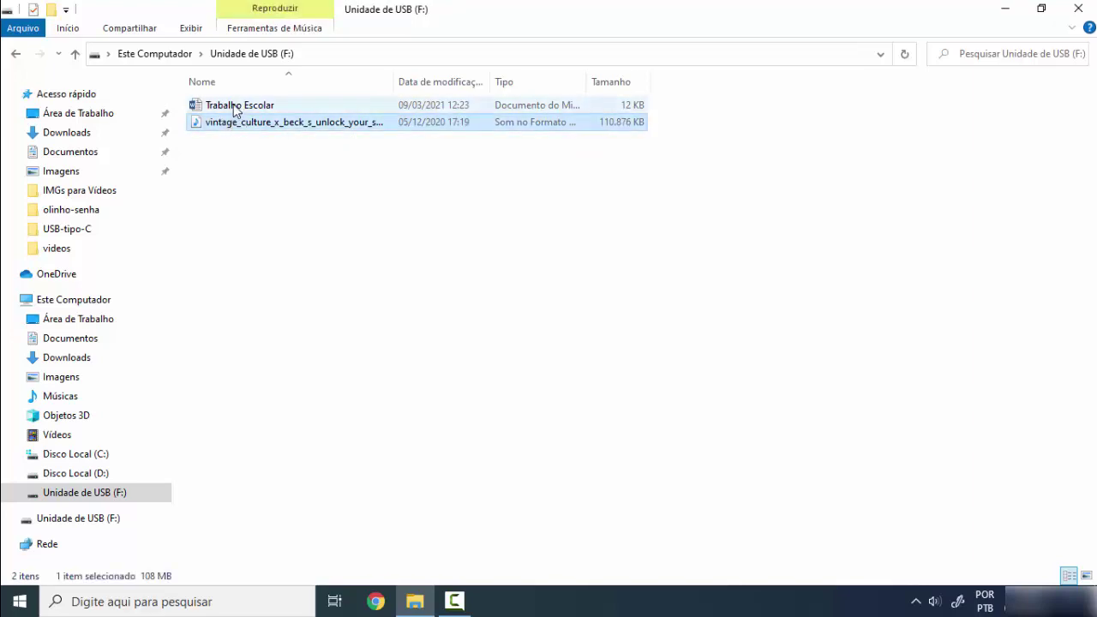
{"action": "left_click", "coordinate": [233, 104]}
{"action": "left_click", "coordinate": [246, 145]}
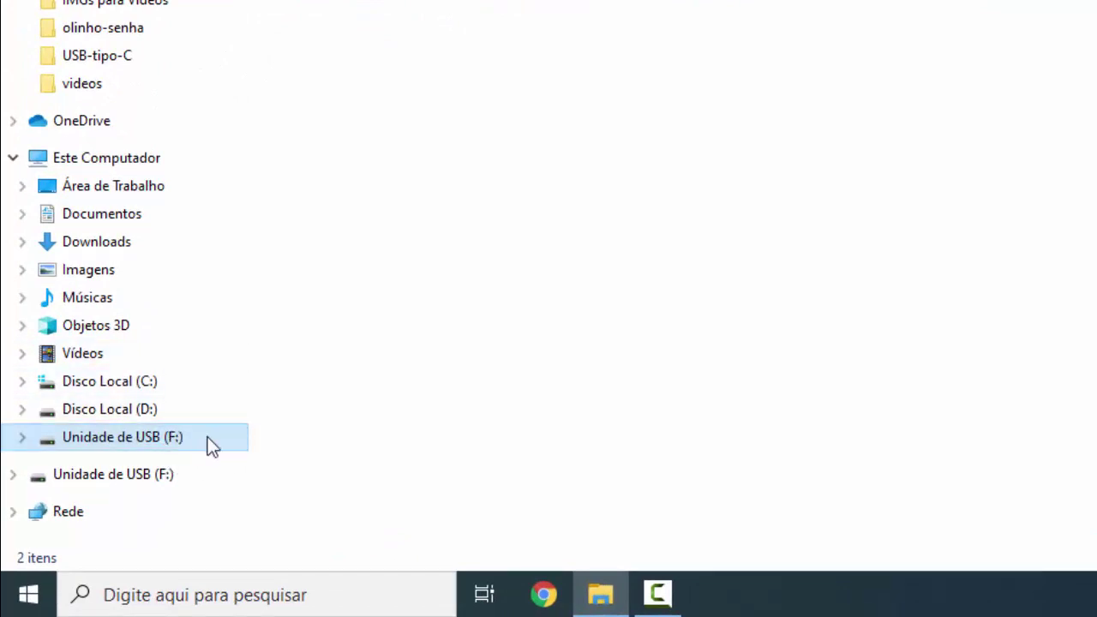
Step: Eject Unidade de USB (F:) safely from the computer and clear the file selection on the desktop
{"action": "right_click", "coordinate": [176, 442]}
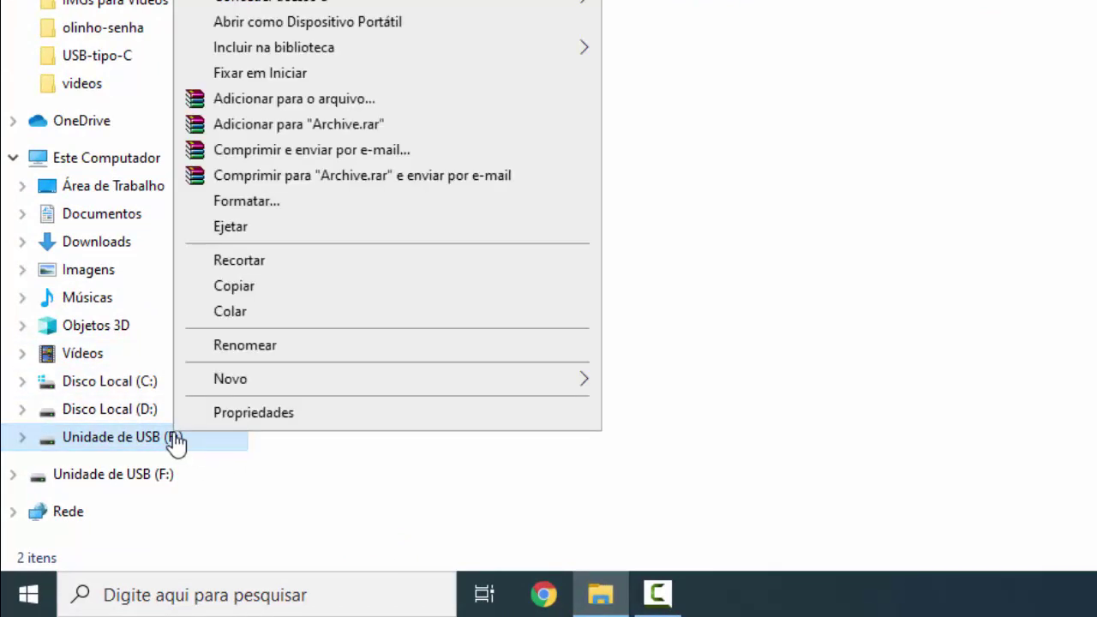
{"action": "left_click", "coordinate": [313, 230]}
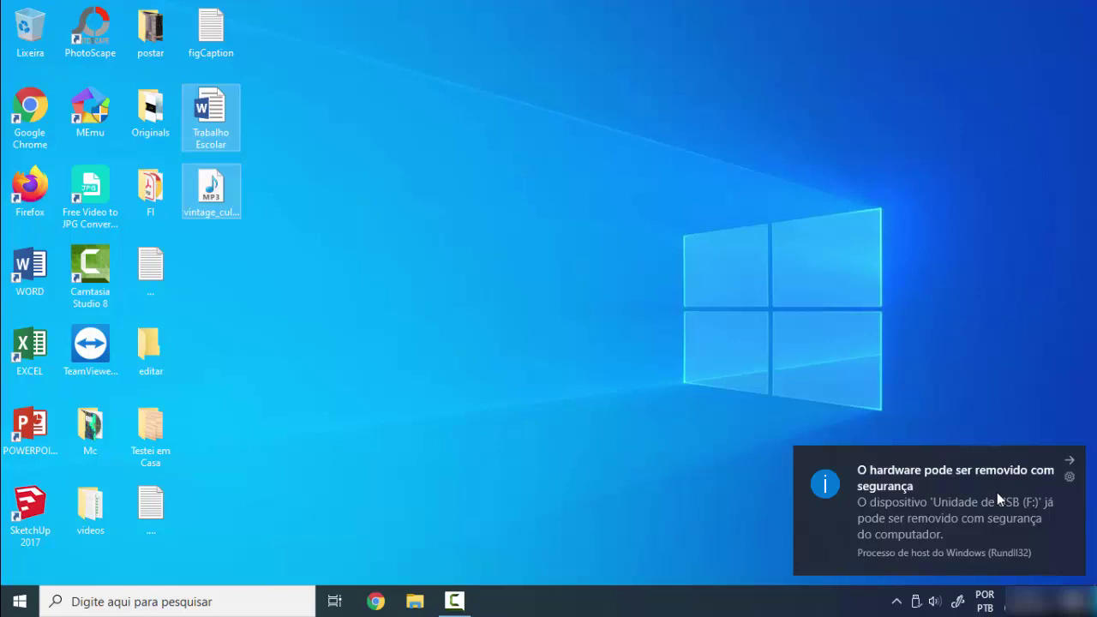
{"action": "left_click", "coordinate": [572, 387]}
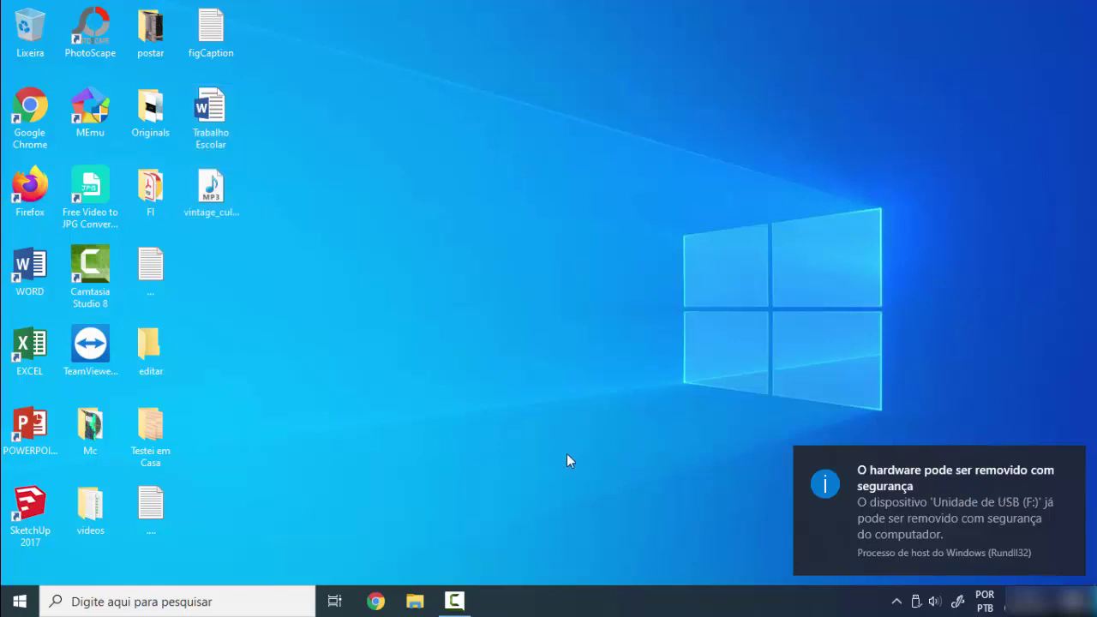